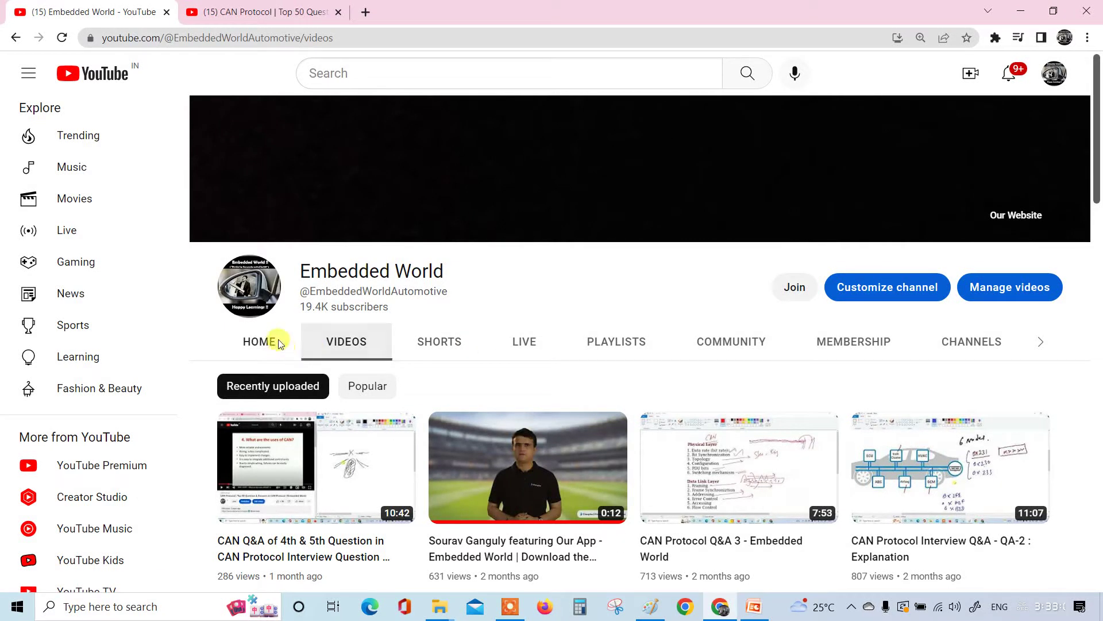
Show the channel's Home page, then switch to the CAN Protocol video tab
{"action": "left_click", "coordinate": [277, 342]}
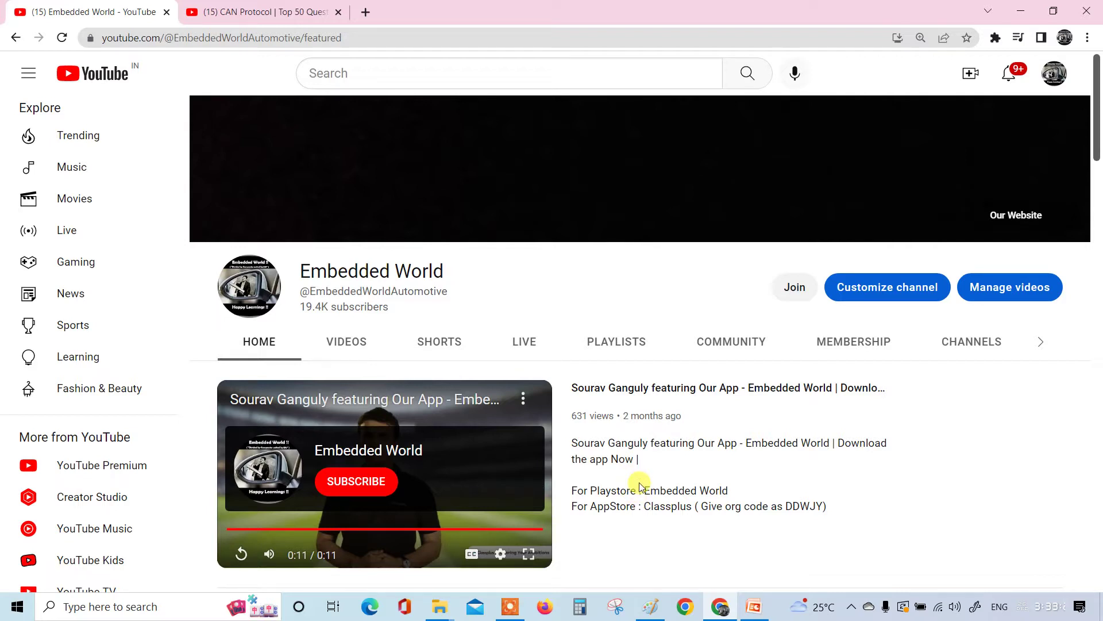
{"action": "left_click", "coordinate": [233, 12]}
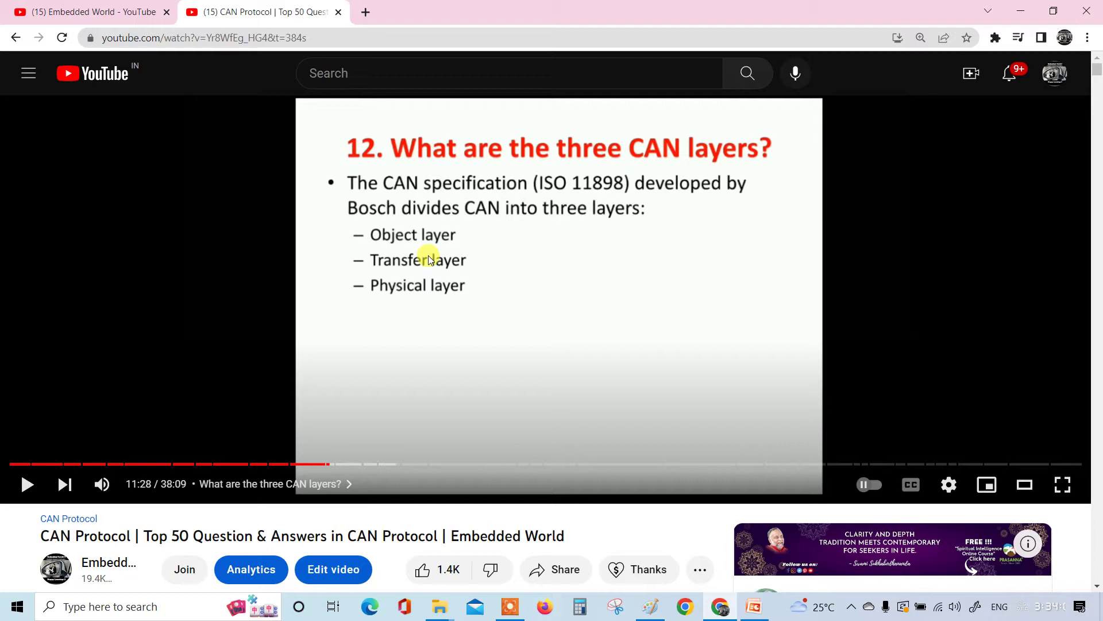
Seek the video forward, then back to 12:26 where question 13 defines all layers
{"action": "left_click", "coordinate": [342, 464]}
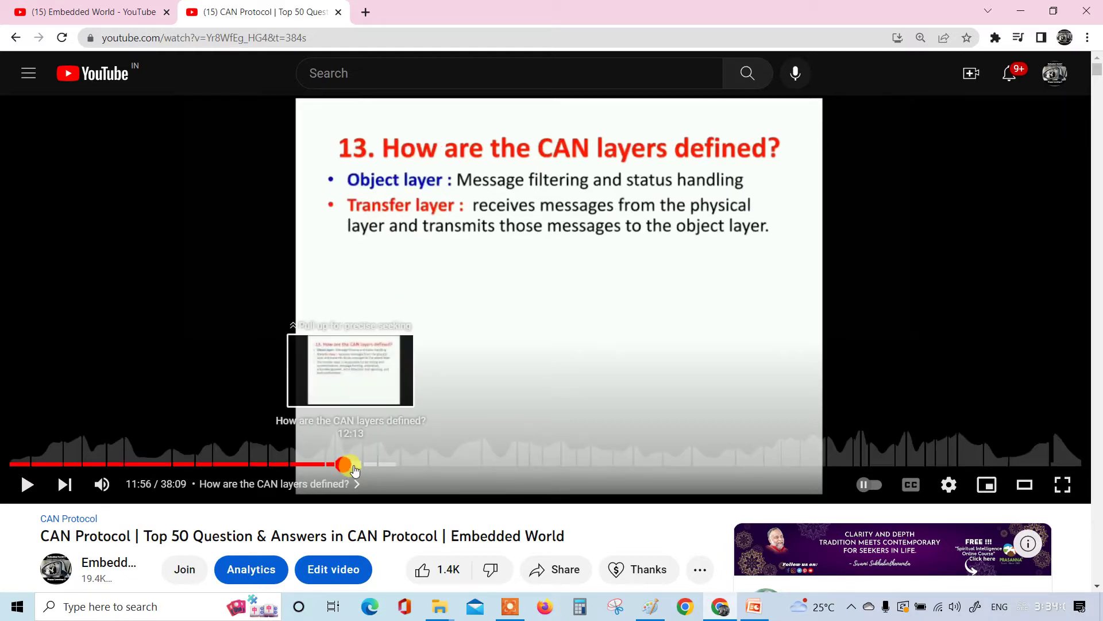
{"action": "left_click", "coordinate": [355, 465]}
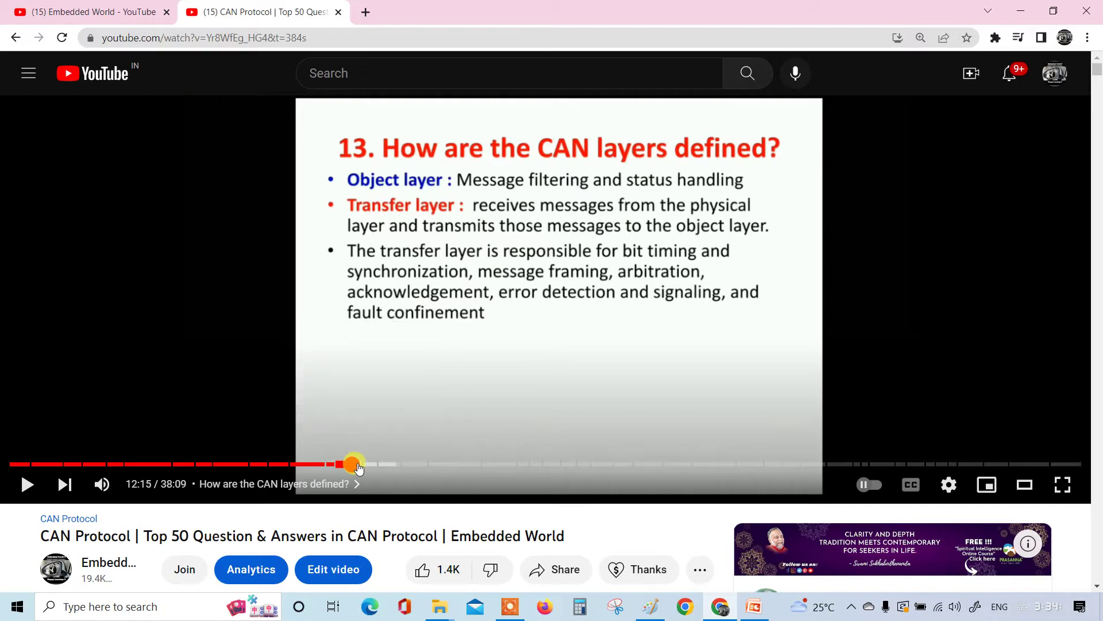
{"action": "left_click", "coordinate": [359, 465]}
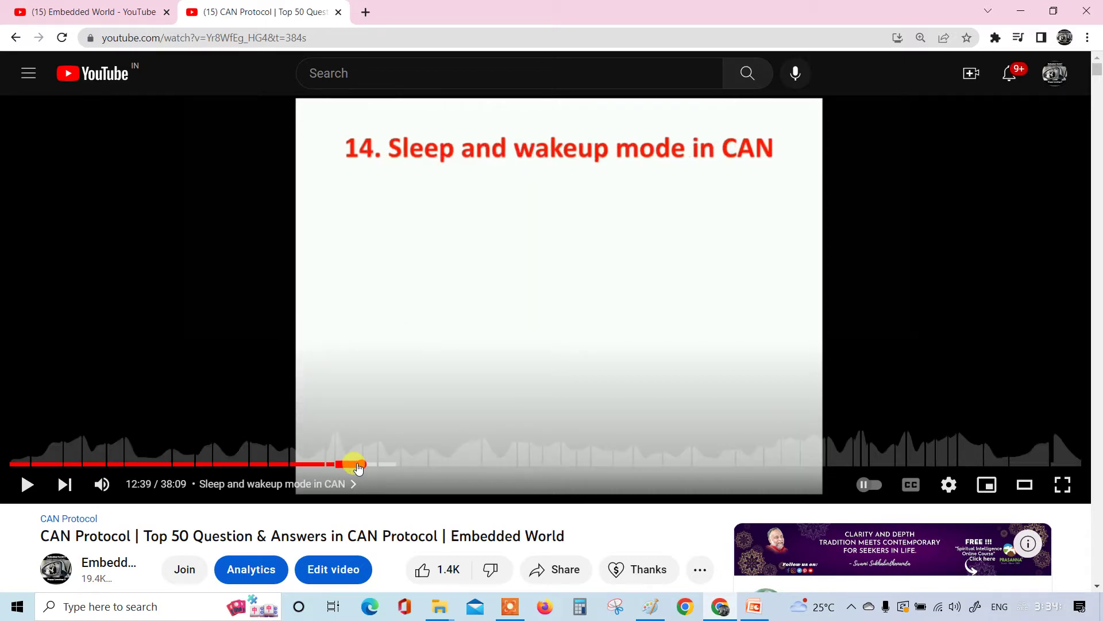
{"action": "left_click", "coordinate": [354, 465]}
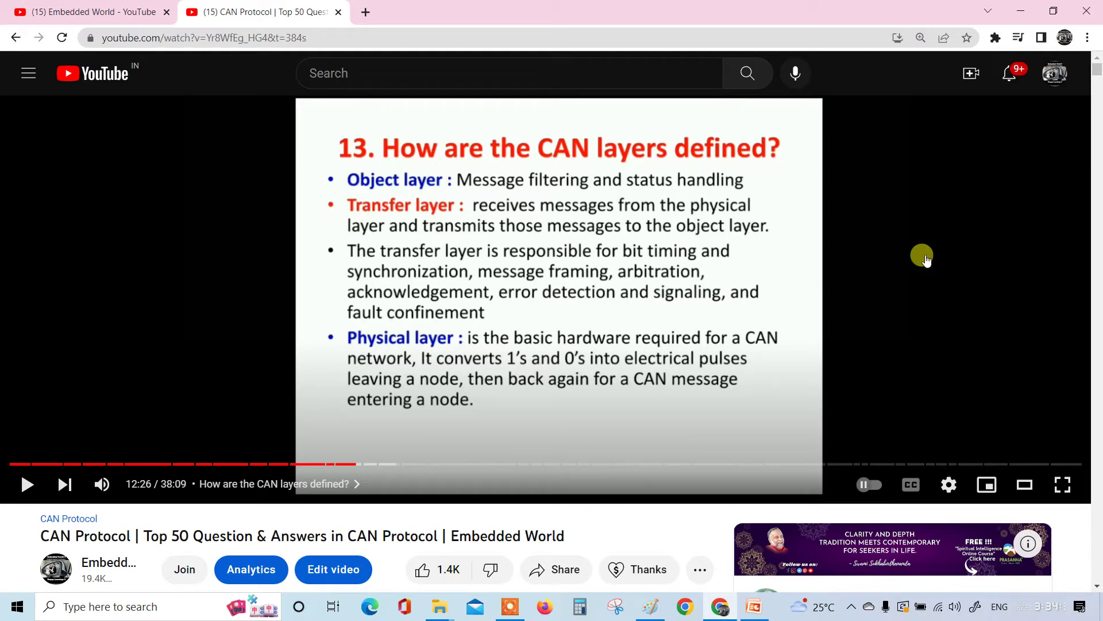
With the red Felt Tip Pen, draw a hatched block and a boxed 'Sensor' label on slide 3
{"action": "left_click", "coordinate": [753, 606]}
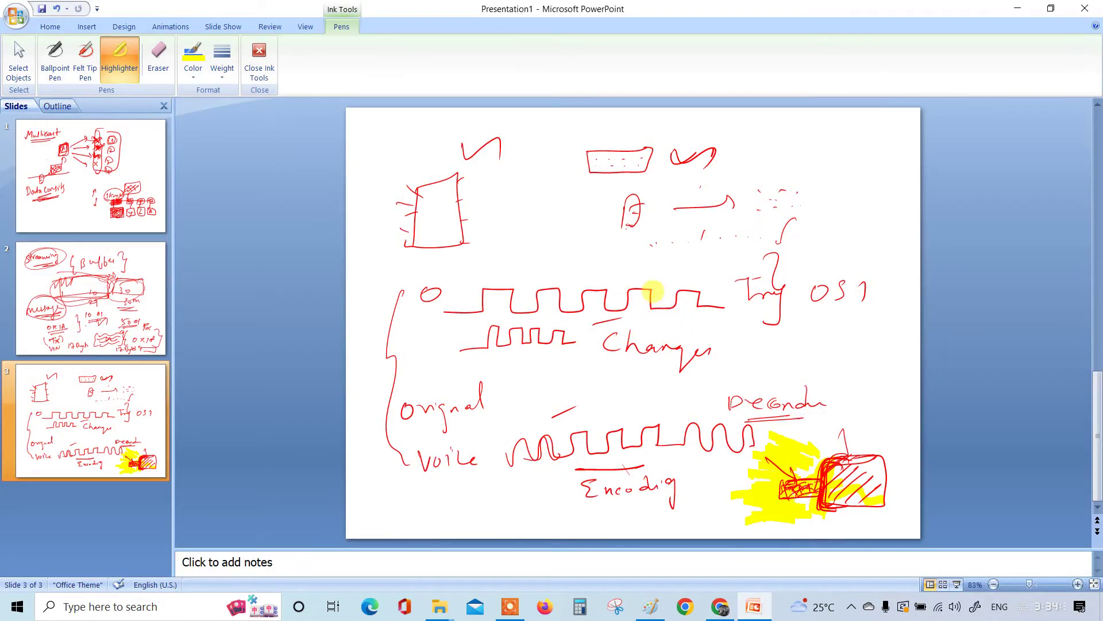
{"action": "left_click", "coordinate": [84, 71]}
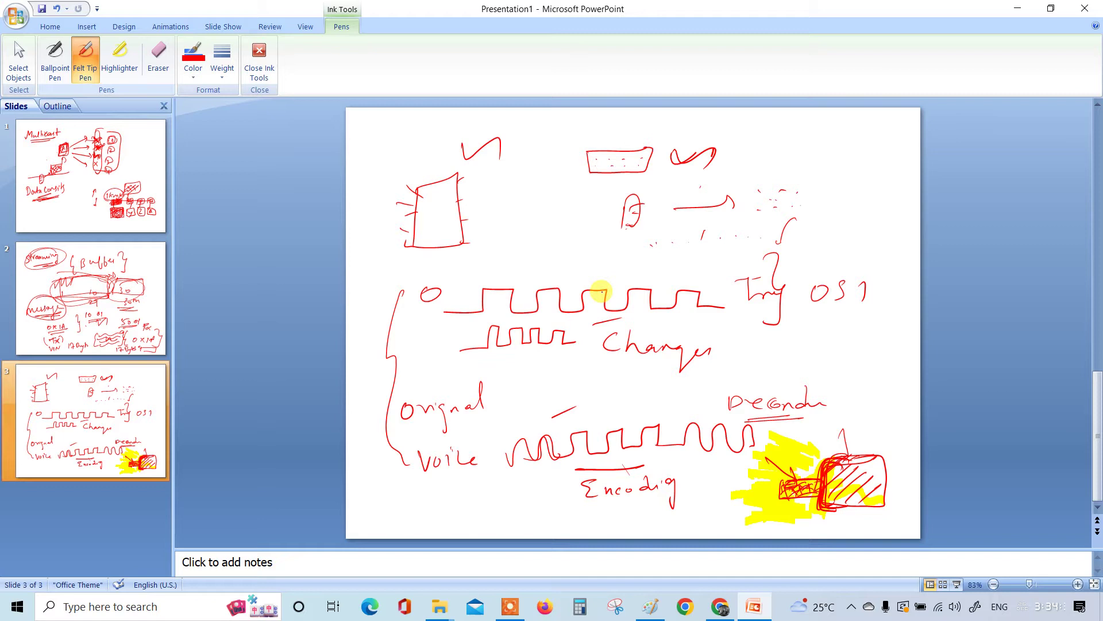
{"action": "mouse_move", "coordinate": [533, 249]}
{"action": "left_mouse_down"}
{"action": "mouse_move", "coordinate": [535, 238]}
{"action": "mouse_move", "coordinate": [574, 259]}
{"action": "mouse_move", "coordinate": [543, 228]}
{"action": "mouse_move", "coordinate": [564, 238]}
{"action": "mouse_move", "coordinate": [527, 240]}
{"action": "mouse_move", "coordinate": [476, 279]}
{"action": "left_mouse_up"}
{"action": "left_click_drag", "start_coordinate": [479, 278], "coordinate": [516, 281]}
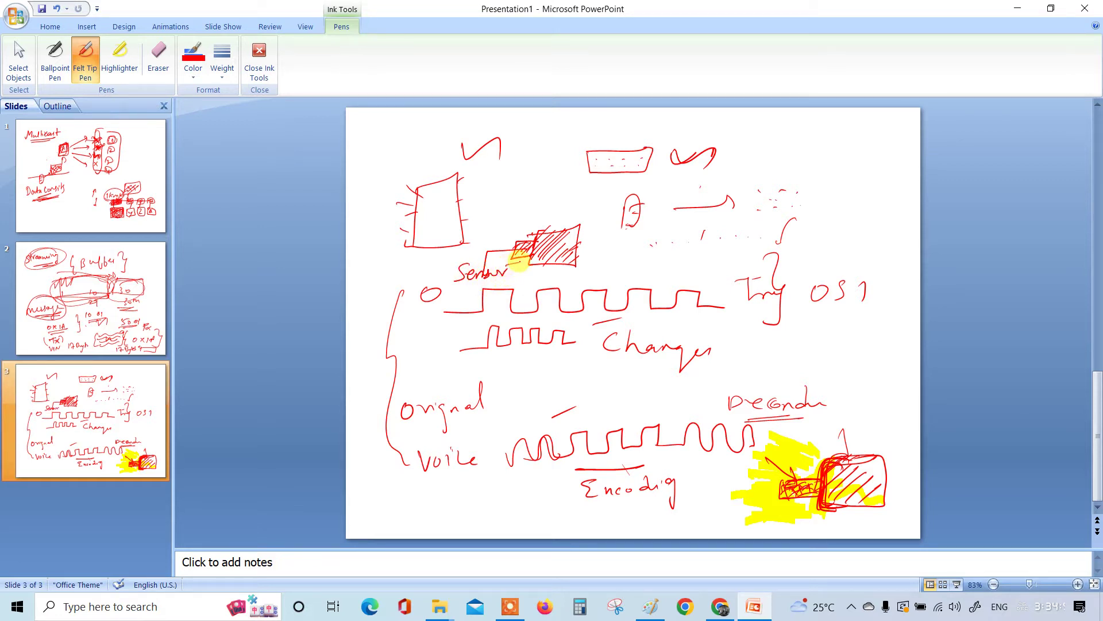
{"action": "mouse_move", "coordinate": [453, 264]}
{"action": "left_mouse_down"}
{"action": "mouse_move", "coordinate": [451, 290]}
{"action": "mouse_move", "coordinate": [520, 253]}
{"action": "mouse_move", "coordinate": [530, 216]}
{"action": "mouse_move", "coordinate": [551, 214]}
{"action": "left_mouse_up"}
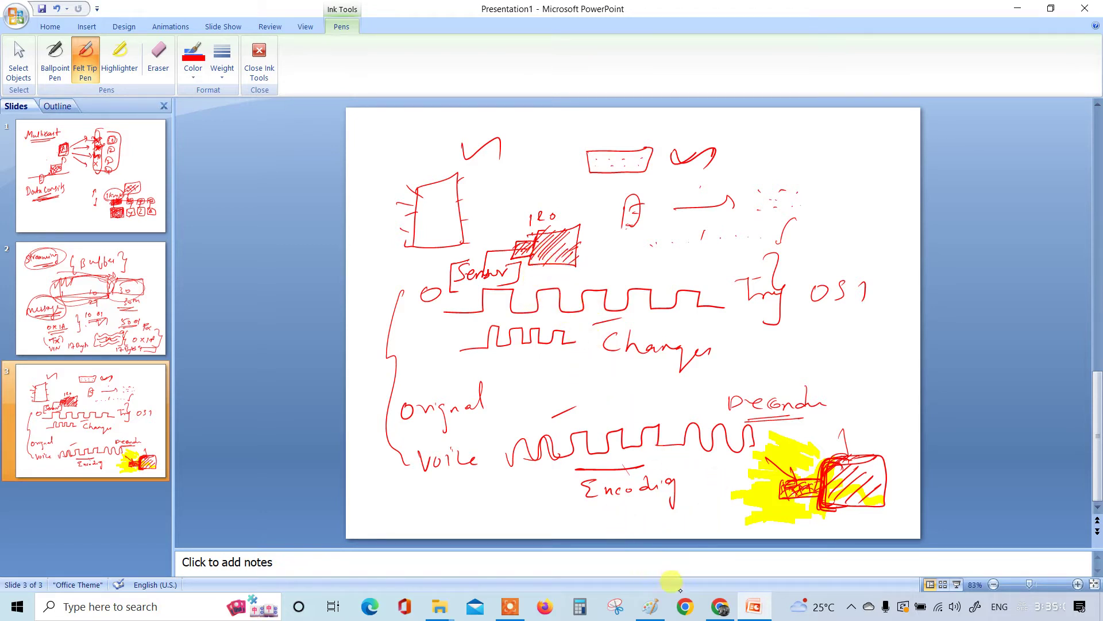
{"action": "left_click", "coordinate": [720, 605]}
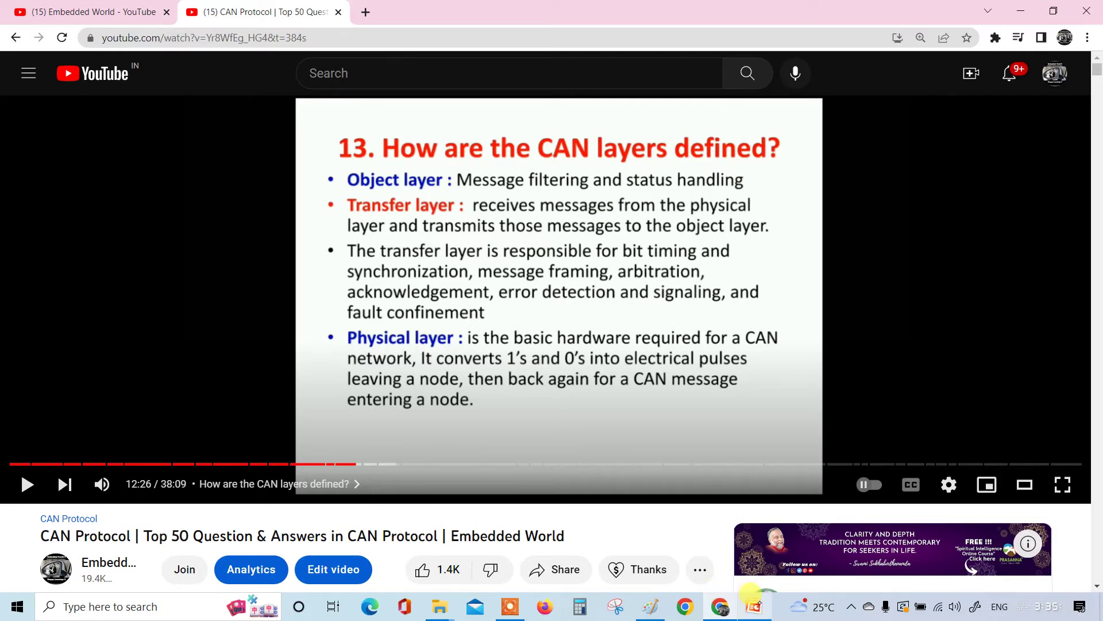
Switch the ink to dark blue and draw strokes over the hatched block
{"action": "left_click", "coordinate": [753, 604]}
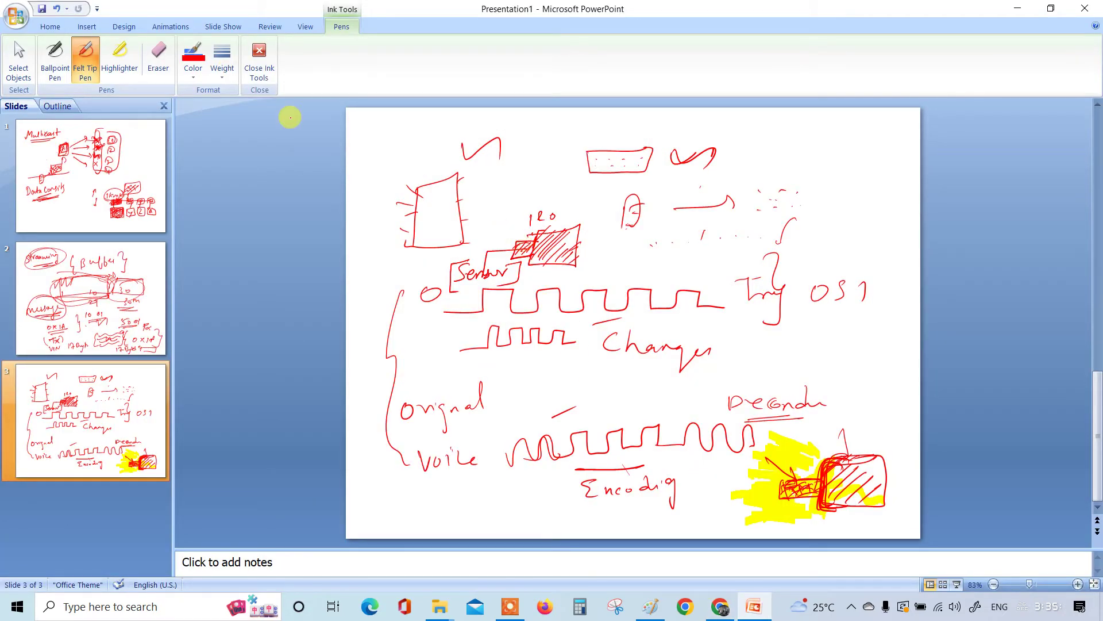
{"action": "left_click", "coordinate": [192, 60]}
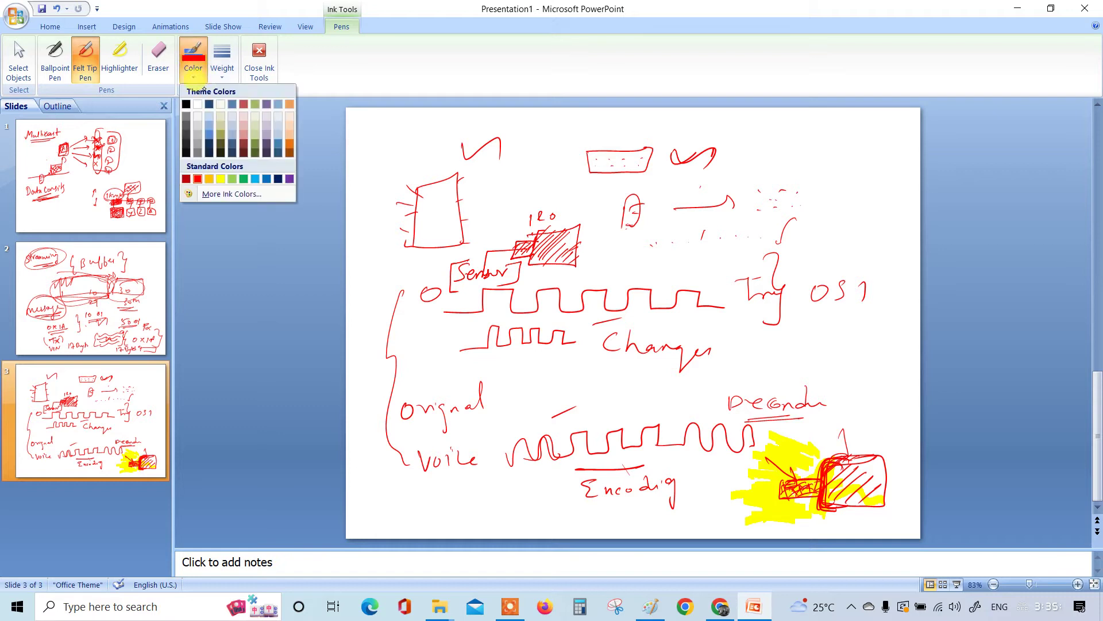
{"action": "left_click", "coordinate": [210, 104]}
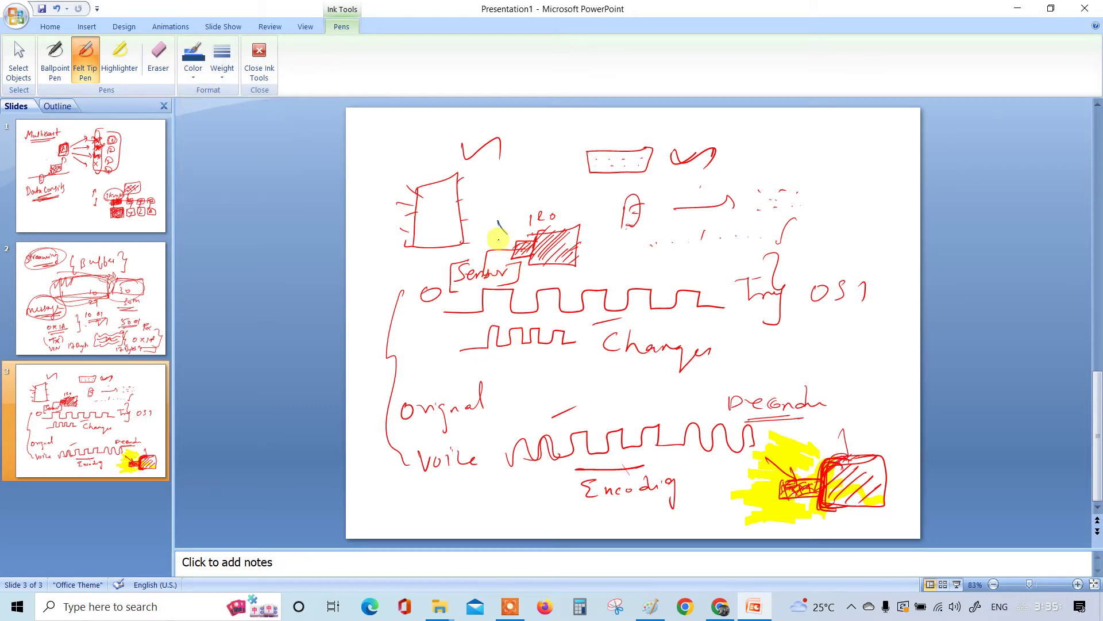
{"action": "mouse_move", "coordinate": [498, 223]}
{"action": "left_mouse_down"}
{"action": "mouse_move", "coordinate": [512, 229]}
{"action": "mouse_move", "coordinate": [507, 242]}
{"action": "mouse_move", "coordinate": [567, 242]}
{"action": "mouse_move", "coordinate": [581, 227]}
{"action": "mouse_move", "coordinate": [569, 267]}
{"action": "mouse_move", "coordinate": [570, 199]}
{"action": "mouse_move", "coordinate": [583, 208]}
{"action": "mouse_move", "coordinate": [541, 199]}
{"action": "left_mouse_up"}
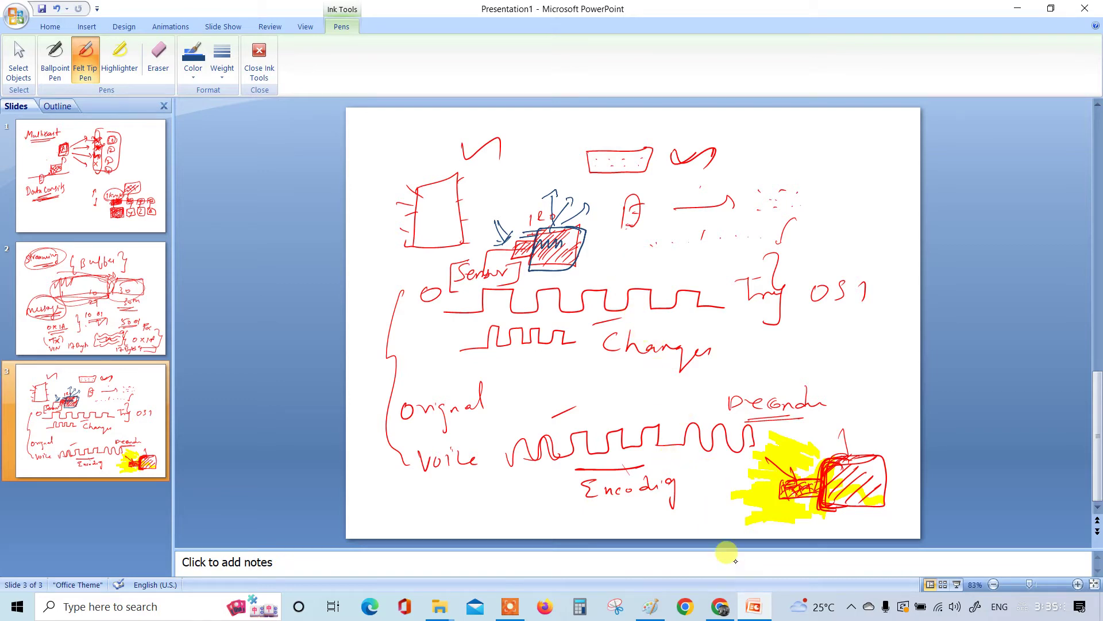
After checking the video, draw a blue arrow up from the sensor sketch to the Corrupted bubble
{"action": "left_click", "coordinate": [720, 606]}
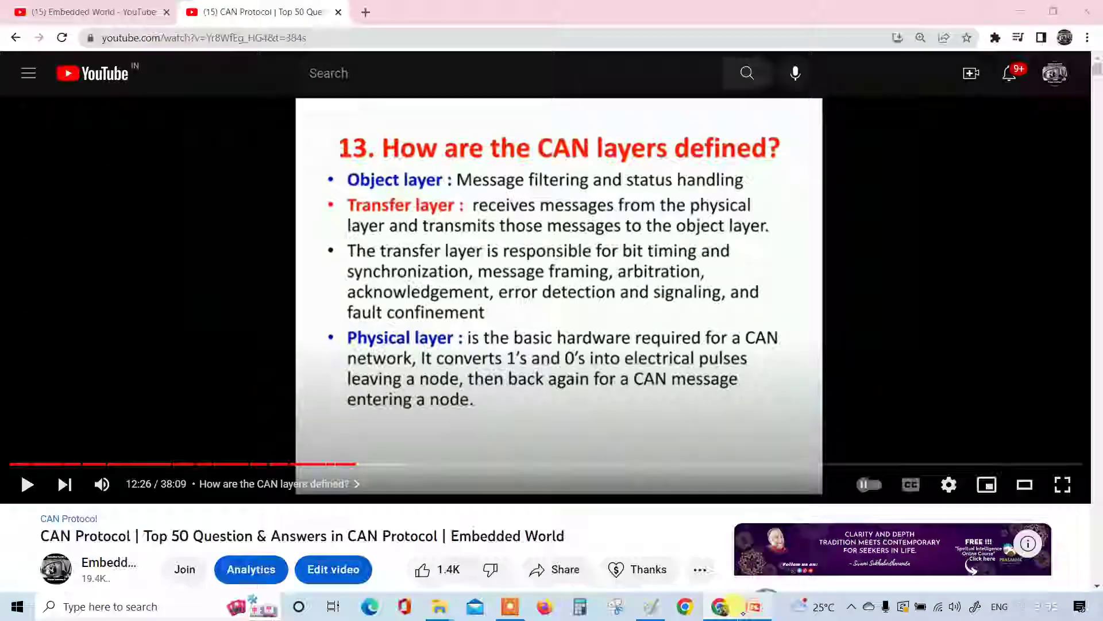
{"action": "left_click", "coordinate": [753, 606]}
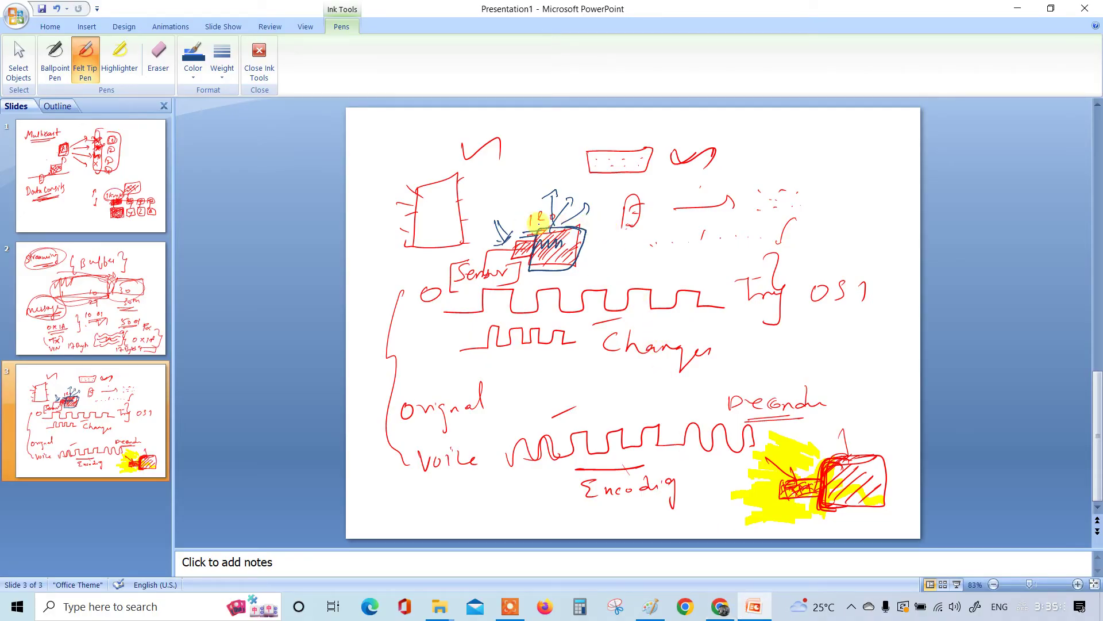
{"action": "mouse_move", "coordinate": [538, 221]}
{"action": "left_mouse_down"}
{"action": "mouse_move", "coordinate": [532, 155]}
{"action": "mouse_move", "coordinate": [612, 124]}
{"action": "mouse_move", "coordinate": [505, 165]}
{"action": "mouse_move", "coordinate": [604, 118]}
{"action": "left_mouse_up"}
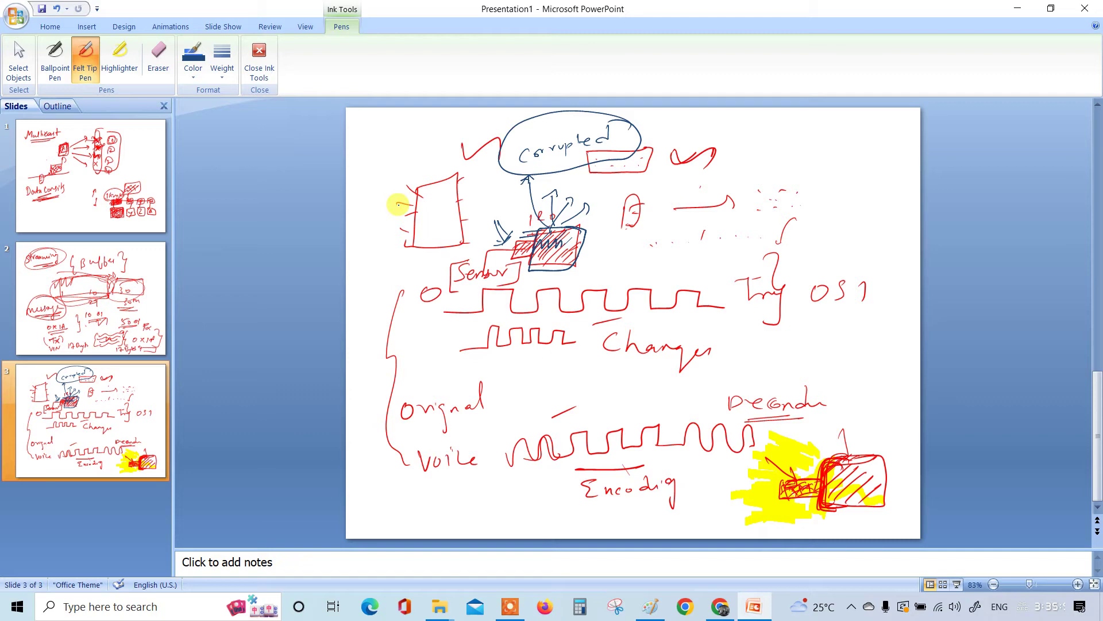
{"action": "left_click_drag", "start_coordinate": [683, 290], "coordinate": [655, 285]}
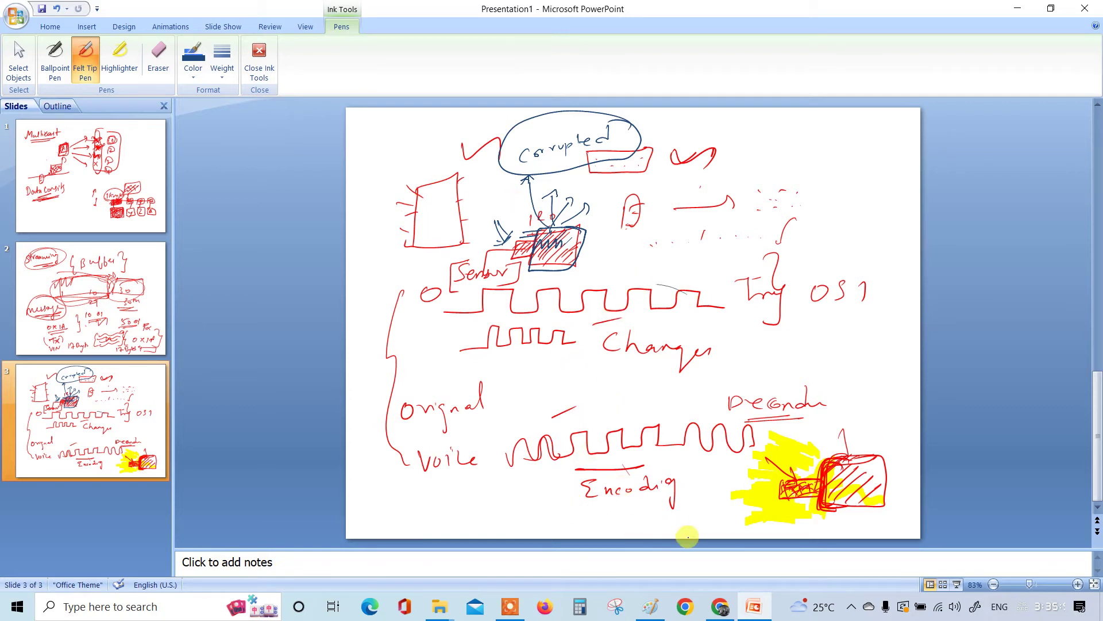
{"action": "left_click", "coordinate": [720, 605]}
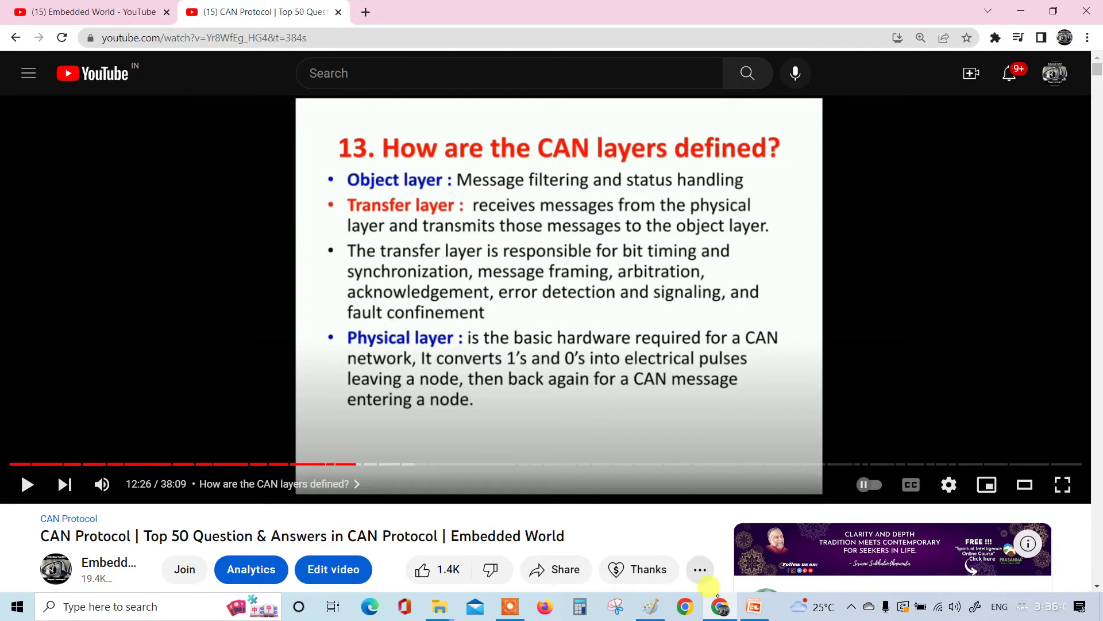
Draw a small blue box beside the hatched box and switch the ink to red
{"action": "left_click", "coordinate": [754, 606]}
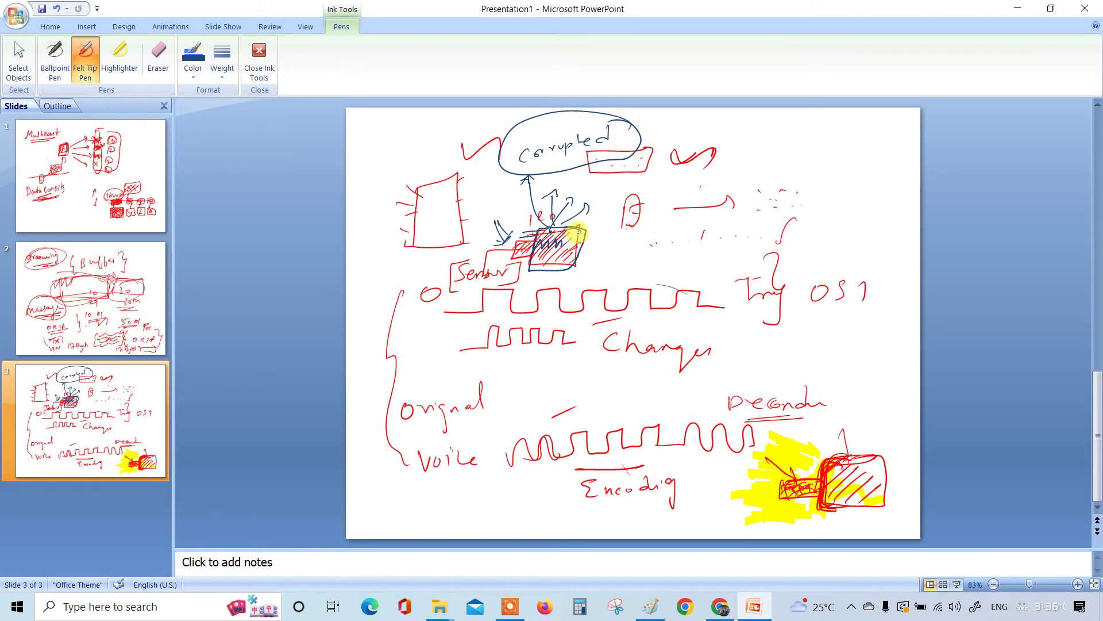
{"action": "mouse_move", "coordinate": [576, 217]}
{"action": "left_mouse_down"}
{"action": "mouse_move", "coordinate": [583, 269]}
{"action": "mouse_move", "coordinate": [640, 250]}
{"action": "mouse_move", "coordinate": [595, 252]}
{"action": "mouse_move", "coordinate": [598, 215]}
{"action": "mouse_move", "coordinate": [608, 251]}
{"action": "left_mouse_up"}
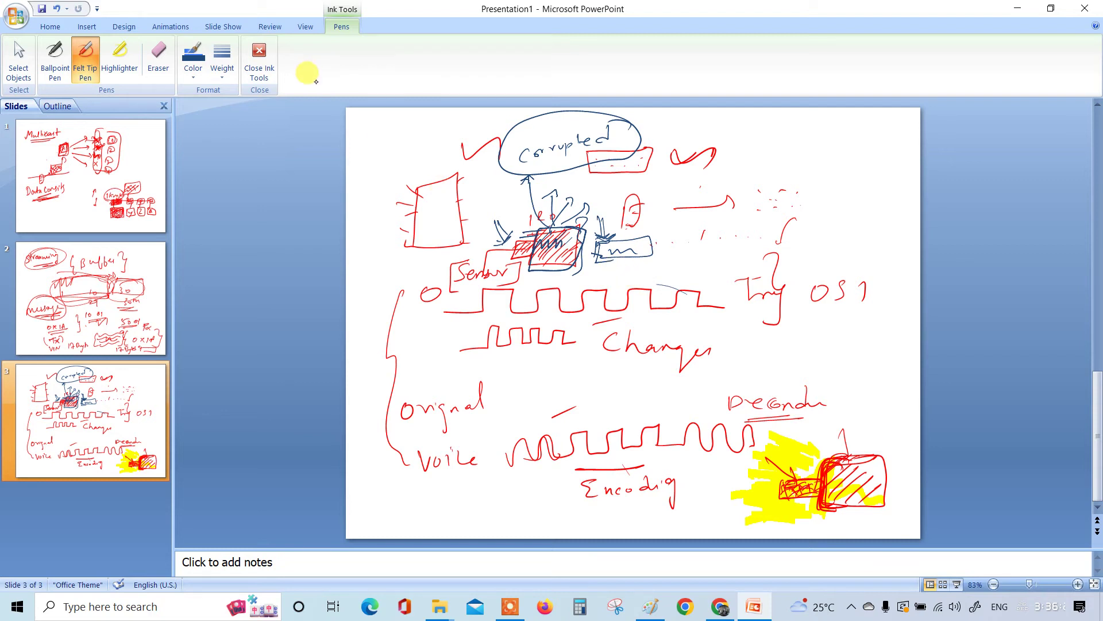
{"action": "left_click", "coordinate": [194, 60]}
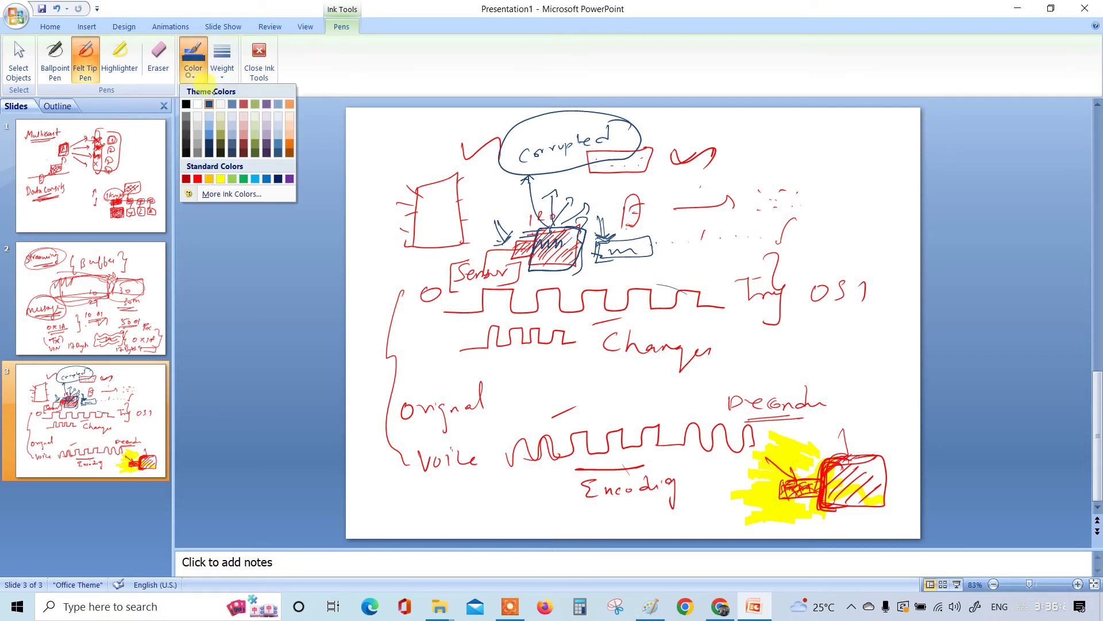
{"action": "left_click", "coordinate": [244, 103]}
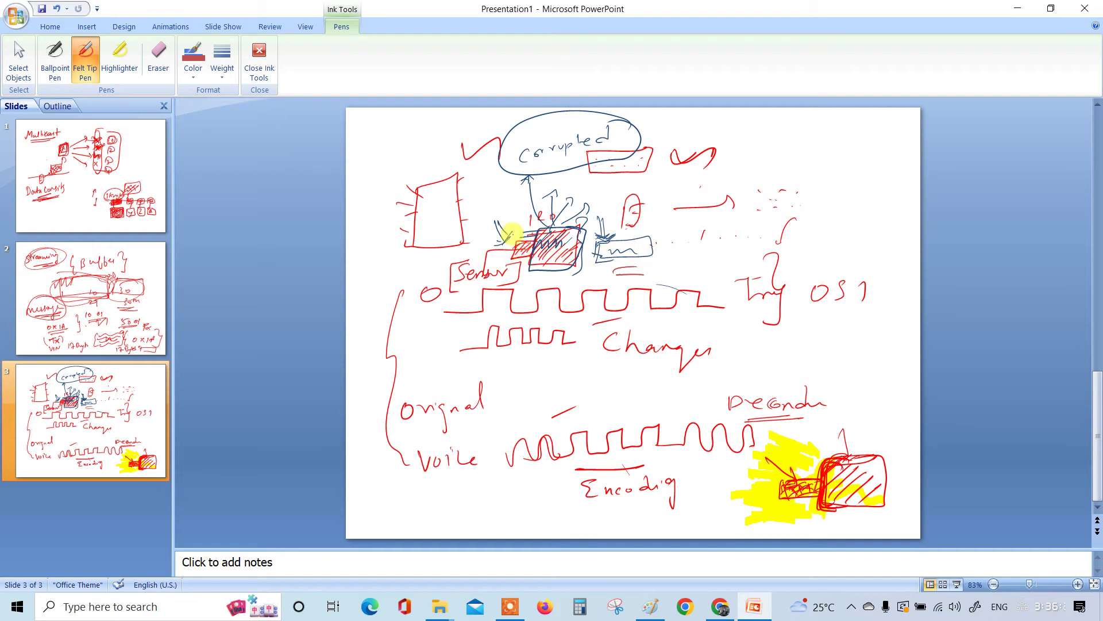
Enclose the hatched and small boxes in red and draw a red X near Decoder
{"action": "mouse_move", "coordinate": [537, 216]}
{"action": "left_mouse_down"}
{"action": "mouse_move", "coordinate": [529, 185]}
{"action": "mouse_move", "coordinate": [652, 247]}
{"action": "mouse_move", "coordinate": [506, 278]}
{"action": "left_mouse_up"}
{"action": "left_click_drag", "start_coordinate": [752, 354], "coordinate": [676, 410]}
{"action": "left_click_drag", "start_coordinate": [684, 368], "coordinate": [717, 413]}
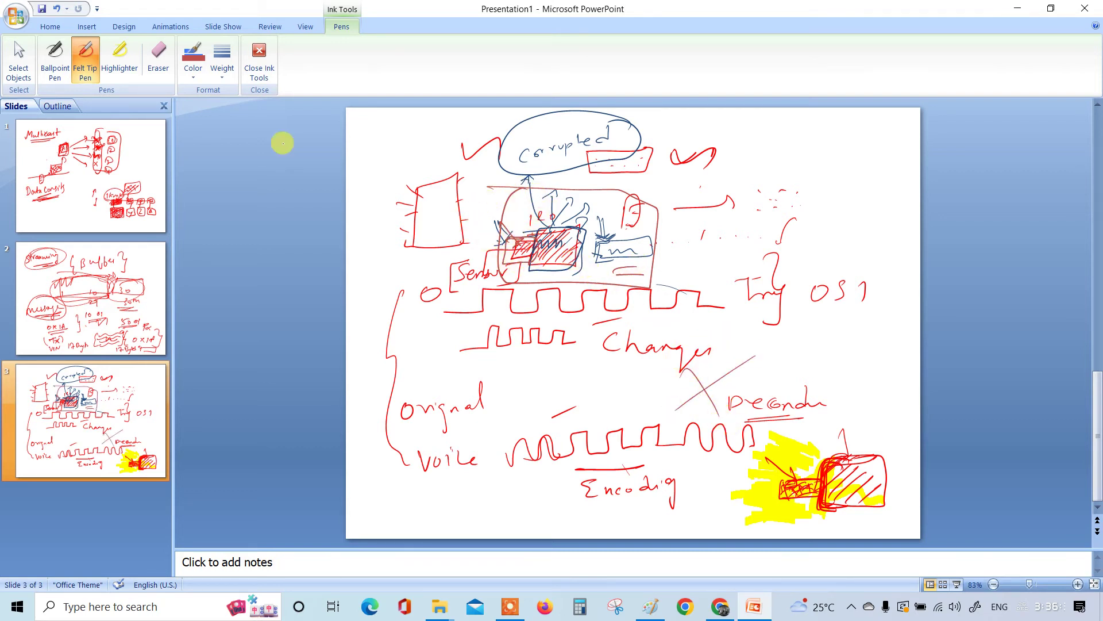
{"action": "left_click", "coordinate": [193, 68]}
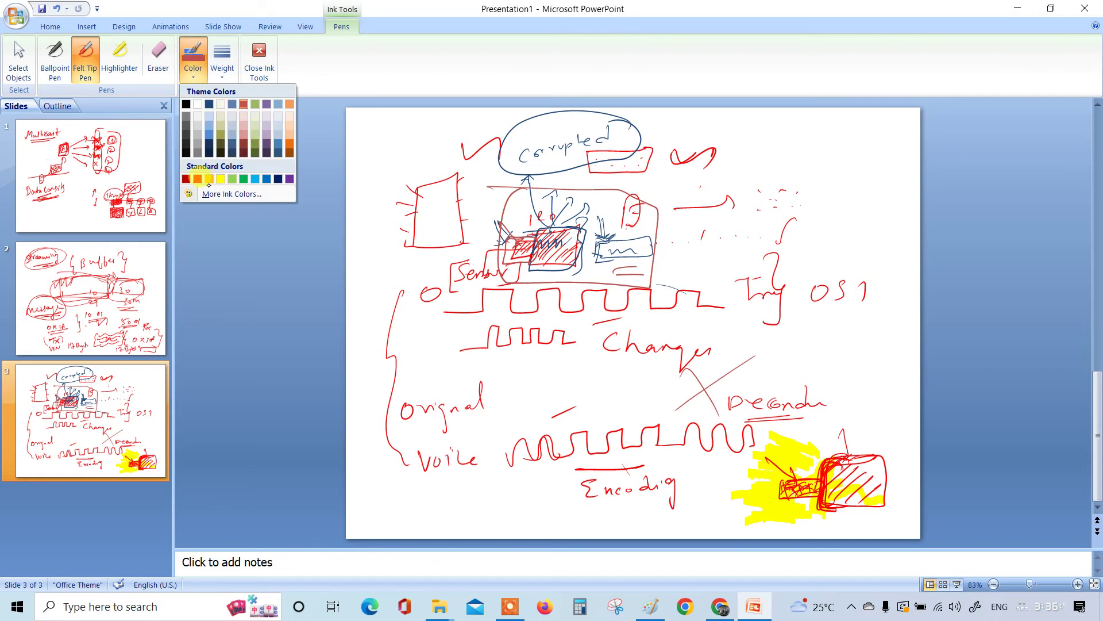
Switch to green ink, hatch over the hatched box, and outline the small box in green
{"action": "left_click", "coordinate": [243, 179]}
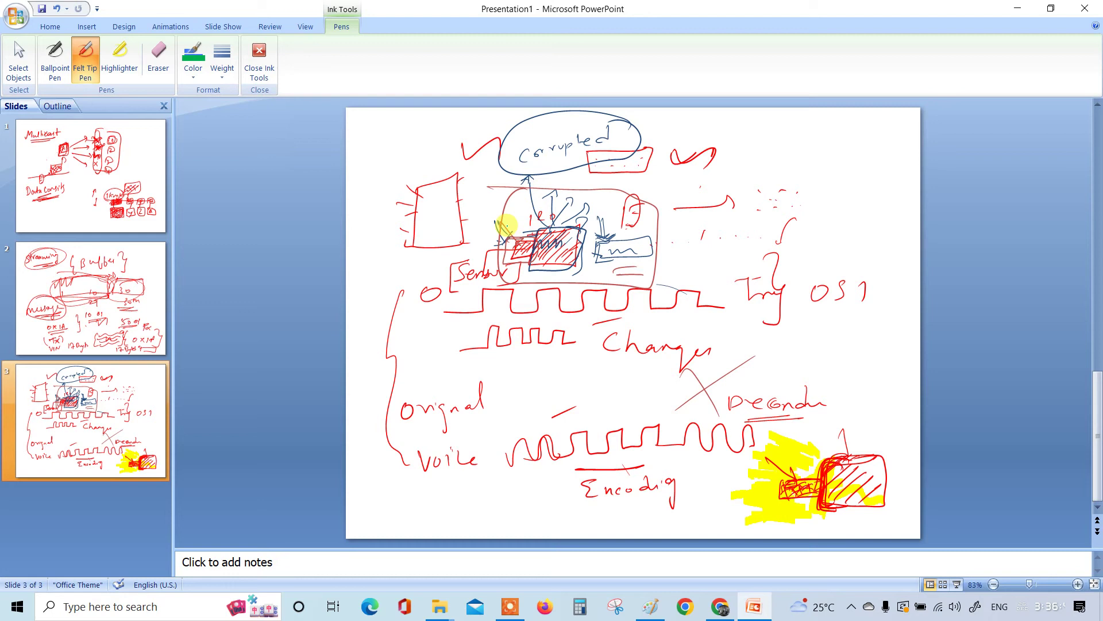
{"action": "left_click_drag", "start_coordinate": [497, 211], "coordinate": [521, 242]}
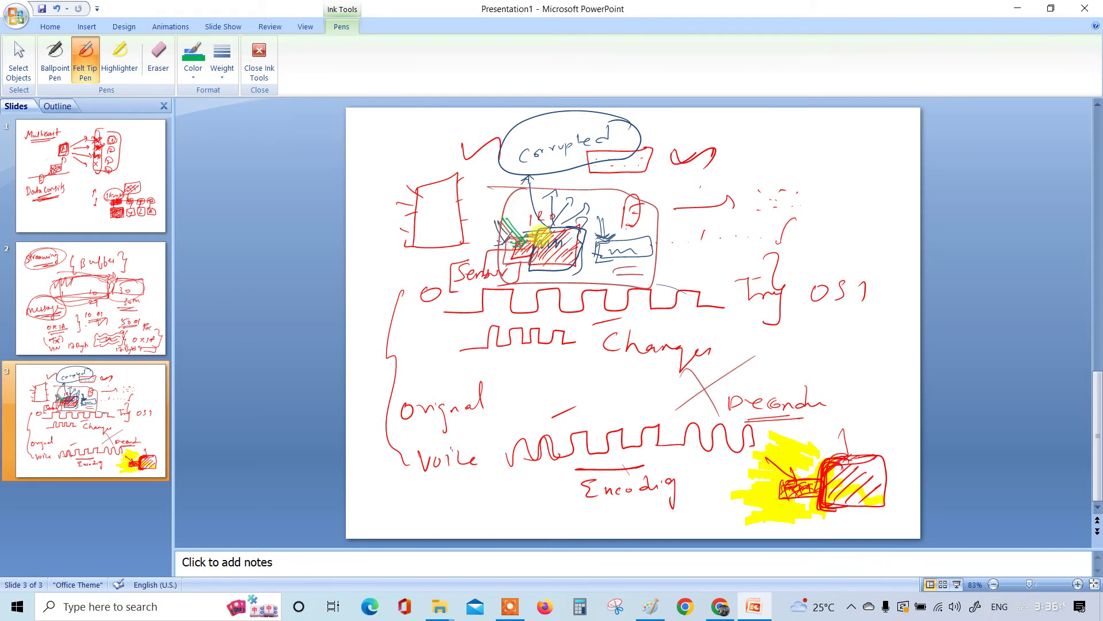
{"action": "mouse_move", "coordinate": [538, 233]}
{"action": "left_mouse_down"}
{"action": "mouse_move", "coordinate": [586, 226]}
{"action": "mouse_move", "coordinate": [592, 263]}
{"action": "mouse_move", "coordinate": [550, 233]}
{"action": "left_mouse_up"}
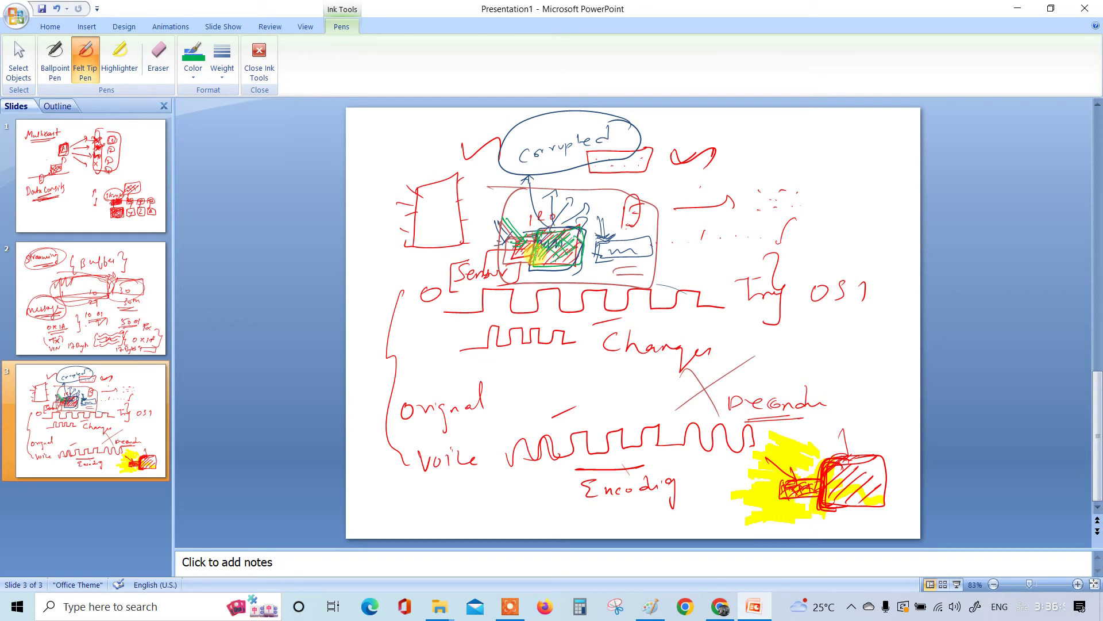
{"action": "left_click_drag", "start_coordinate": [565, 250], "coordinate": [522, 258]}
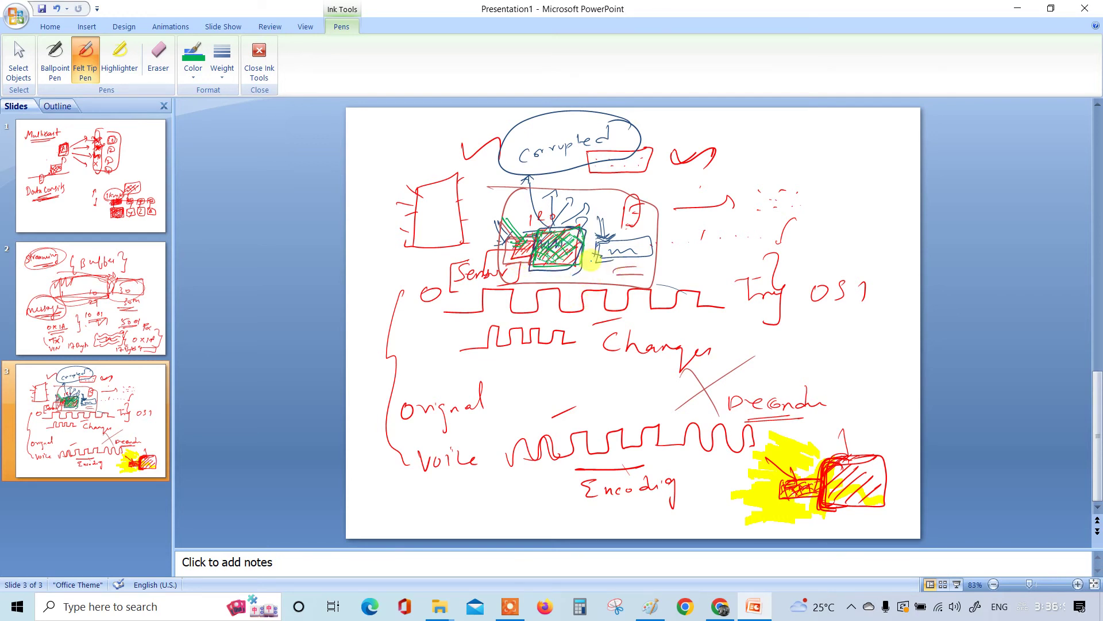
{"action": "mouse_move", "coordinate": [594, 244]}
{"action": "left_mouse_down"}
{"action": "mouse_move", "coordinate": [646, 237]}
{"action": "mouse_move", "coordinate": [608, 259]}
{"action": "mouse_move", "coordinate": [588, 241]}
{"action": "mouse_move", "coordinate": [601, 246]}
{"action": "left_mouse_up"}
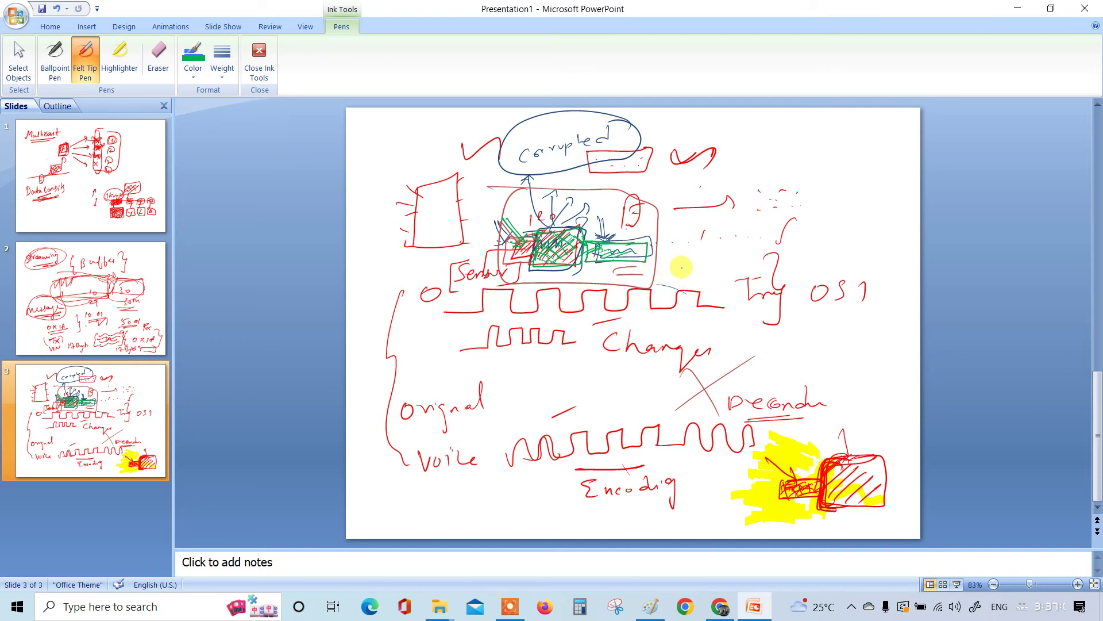
After glancing at the video, draw a green rectangle around the central diagram
{"action": "left_click", "coordinate": [720, 604]}
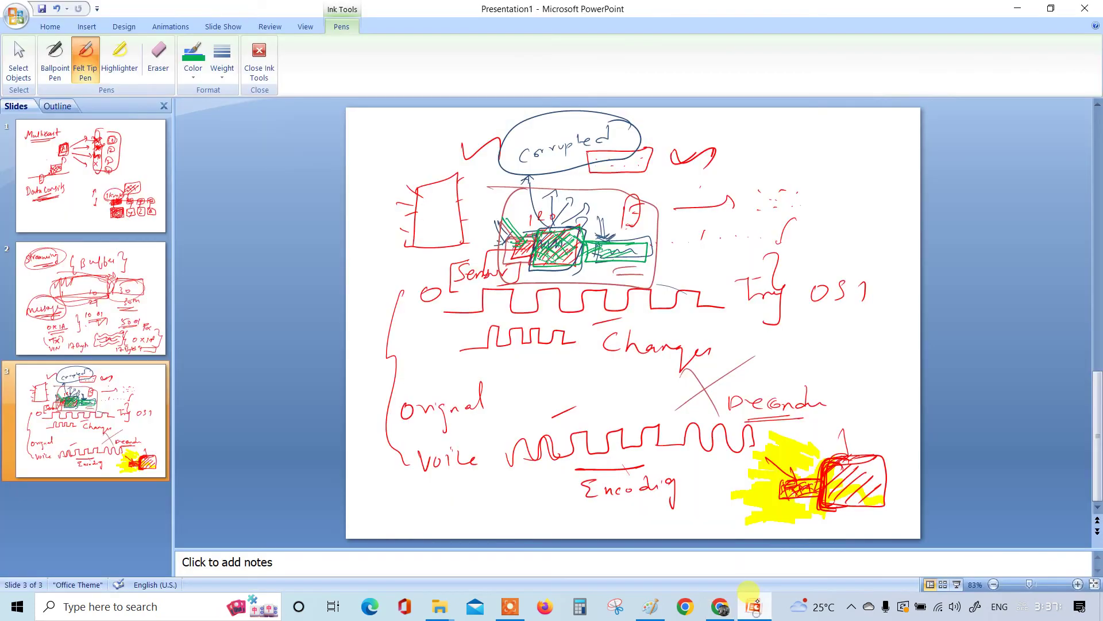
{"action": "left_click", "coordinate": [750, 607]}
{"action": "mouse_move", "coordinate": [530, 216]}
{"action": "left_mouse_down"}
{"action": "mouse_move", "coordinate": [635, 210]}
{"action": "mouse_move", "coordinate": [522, 266]}
{"action": "mouse_move", "coordinate": [492, 215]}
{"action": "mouse_move", "coordinate": [653, 234]}
{"action": "mouse_move", "coordinate": [652, 266]}
{"action": "left_mouse_up"}
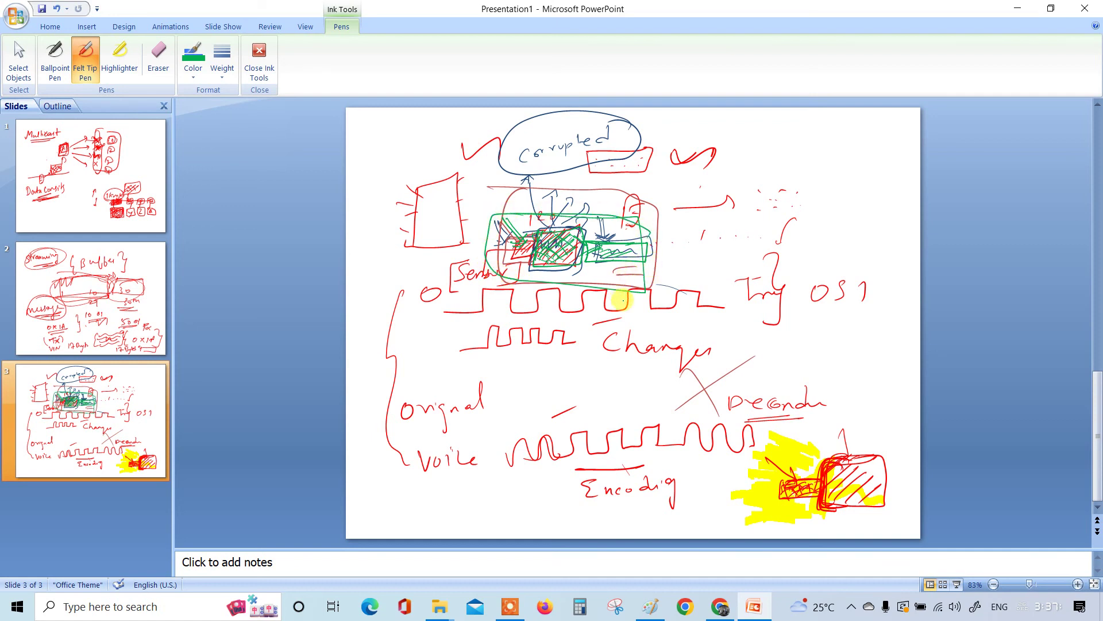
Write OS1 above TSO in green, circle them, and add green marks near the red strokes
{"action": "mouse_move", "coordinate": [712, 162]}
{"action": "left_mouse_down"}
{"action": "mouse_move", "coordinate": [738, 158]}
{"action": "mouse_move", "coordinate": [723, 181]}
{"action": "left_mouse_up"}
{"action": "mouse_move", "coordinate": [728, 190]}
{"action": "left_mouse_down"}
{"action": "mouse_move", "coordinate": [710, 191]}
{"action": "mouse_move", "coordinate": [751, 172]}
{"action": "mouse_move", "coordinate": [760, 205]}
{"action": "left_mouse_up"}
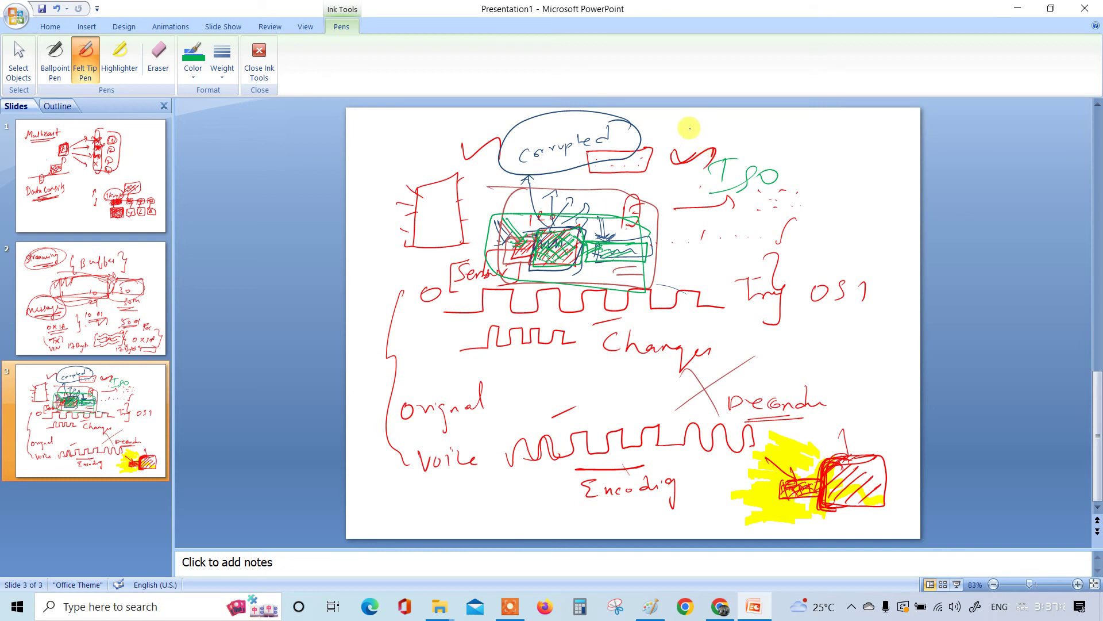
{"action": "left_click_drag", "start_coordinate": [696, 126], "coordinate": [689, 123]}
{"action": "mouse_move", "coordinate": [726, 120]}
{"action": "left_mouse_down"}
{"action": "mouse_move", "coordinate": [712, 143]}
{"action": "mouse_move", "coordinate": [771, 137]}
{"action": "left_mouse_up"}
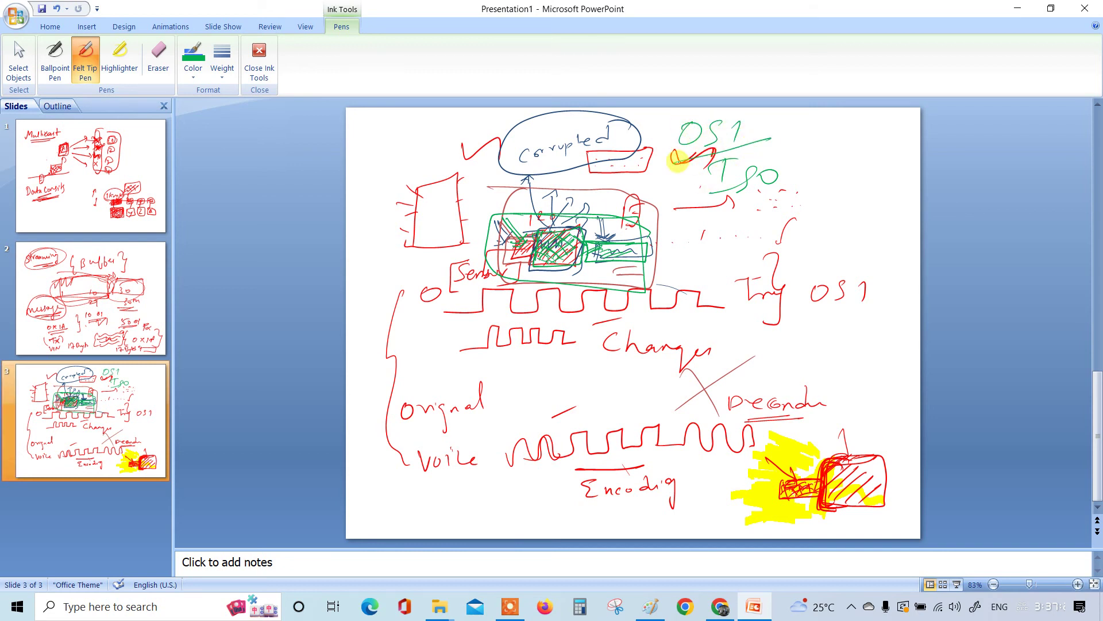
{"action": "left_click_drag", "start_coordinate": [822, 183], "coordinate": [800, 186]}
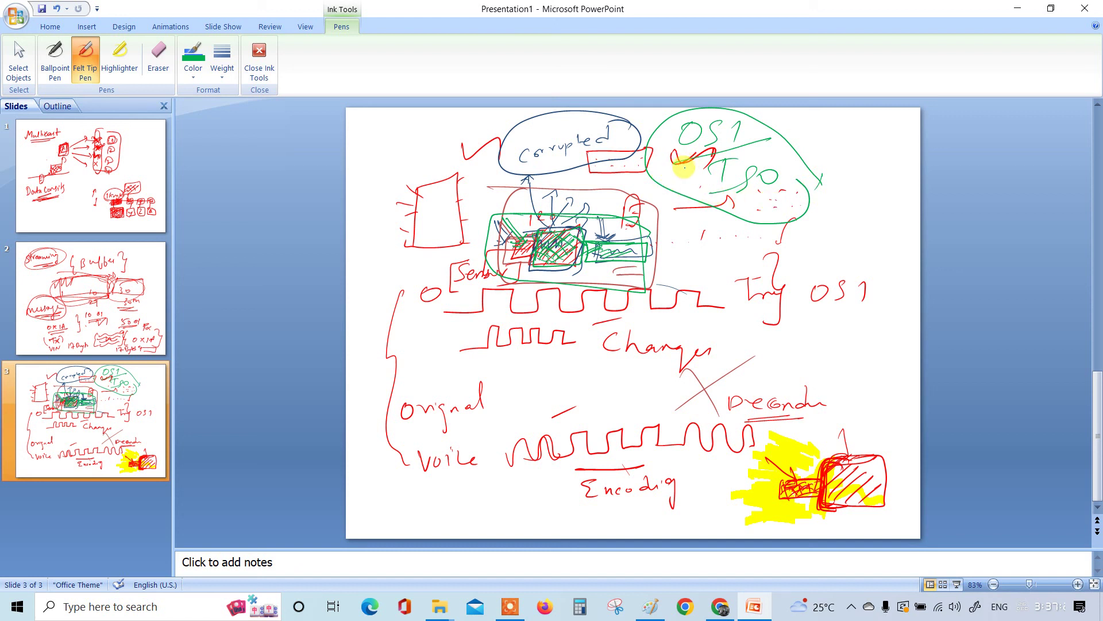
{"action": "mouse_move", "coordinate": [683, 170]}
{"action": "left_mouse_down"}
{"action": "mouse_move", "coordinate": [763, 138]}
{"action": "mouse_move", "coordinate": [690, 159]}
{"action": "mouse_move", "coordinate": [750, 142]}
{"action": "left_mouse_up"}
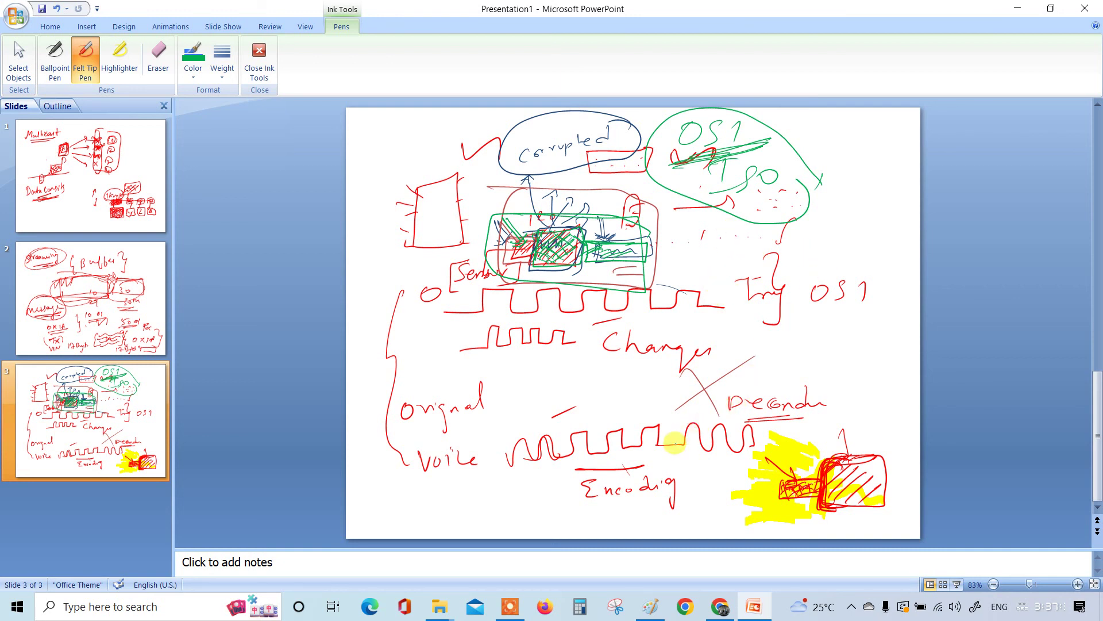
{"action": "left_click_drag", "start_coordinate": [675, 429], "coordinate": [677, 413]}
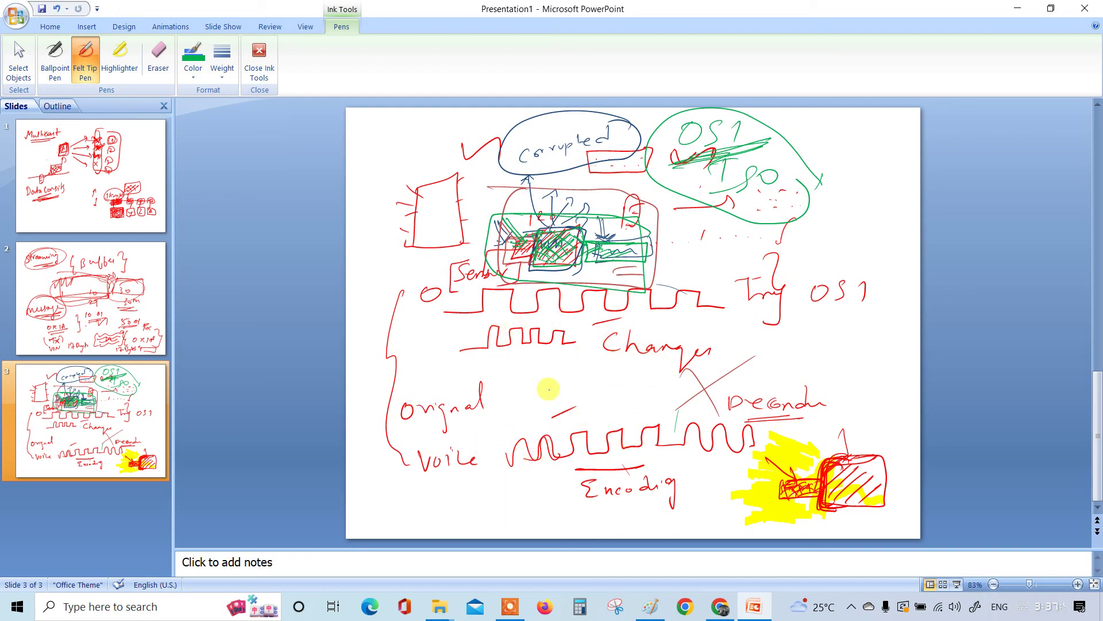
Return to the YouTube video, now at 12:58 on question 14, sleep and wakeup mode
{"action": "left_click", "coordinate": [719, 607]}
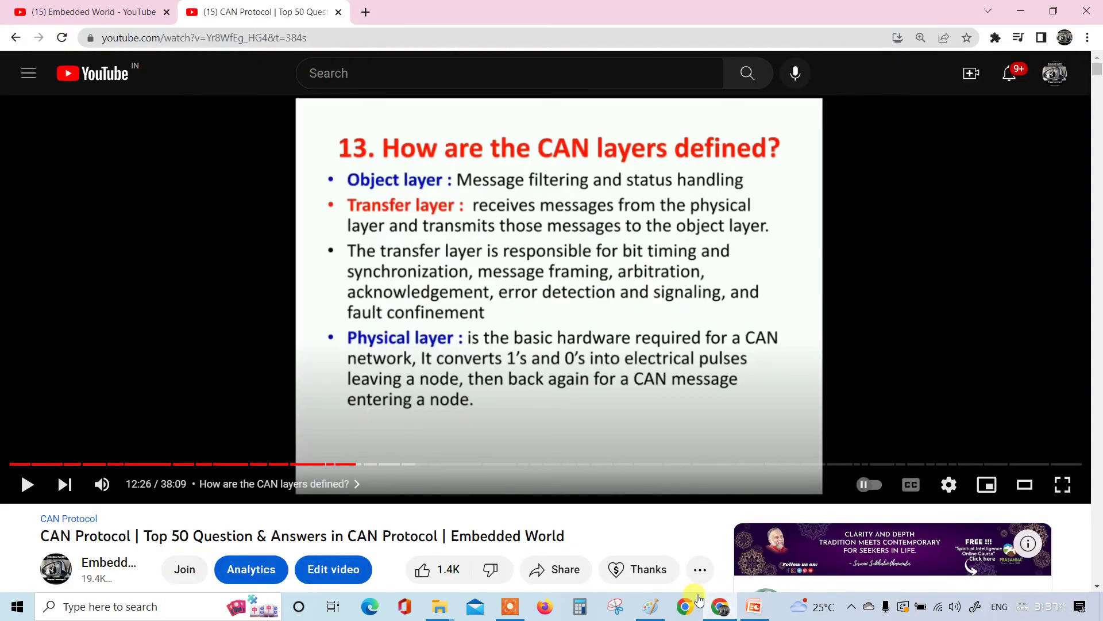
{"action": "mouse_move", "coordinate": [552, 465]}
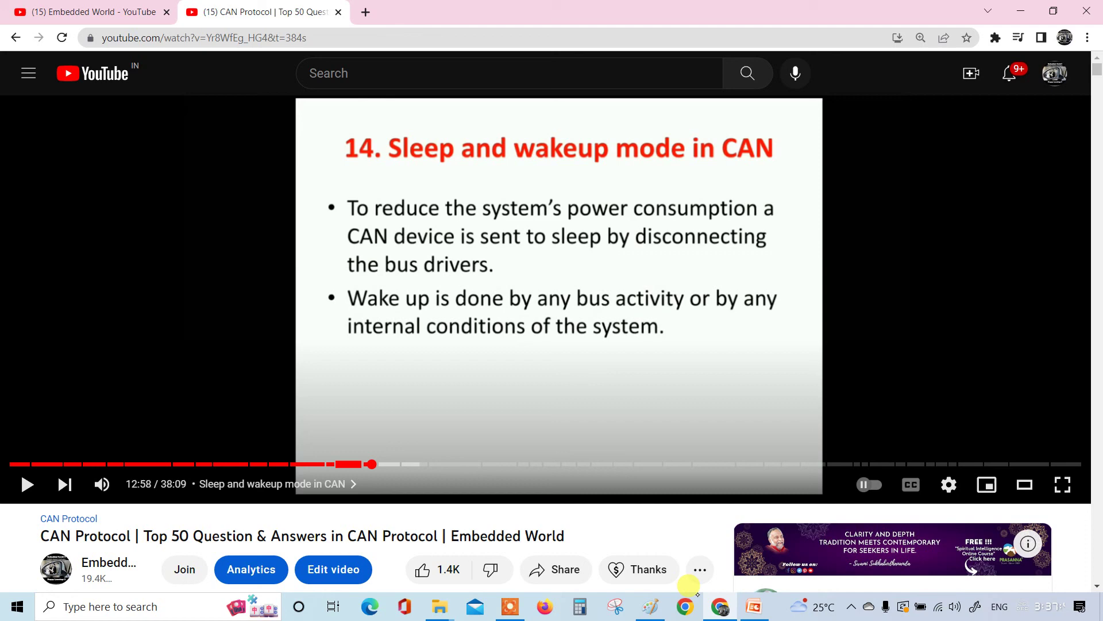
{"action": "left_click", "coordinate": [510, 606]}
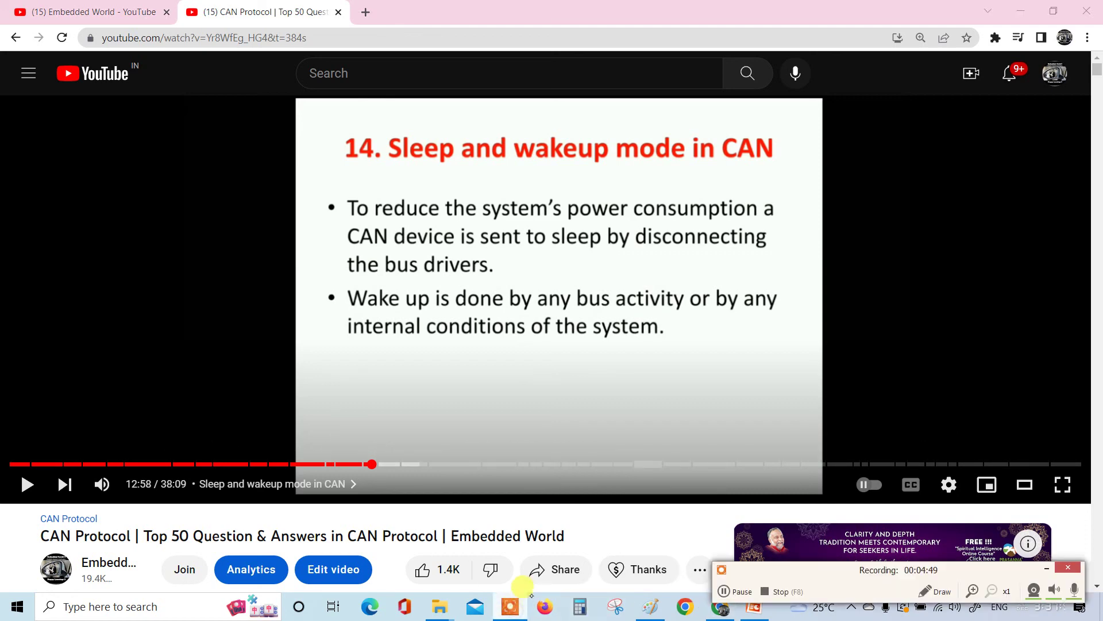